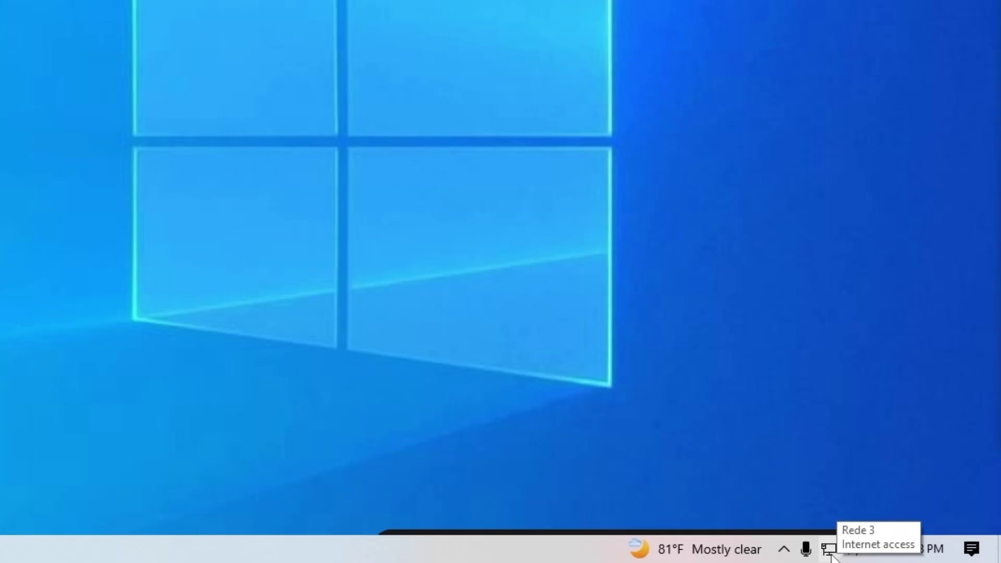
Step: Open Network & Internet settings from the taskbar network icon's quick options
{"action": "right_click", "coordinate": [829, 552]}
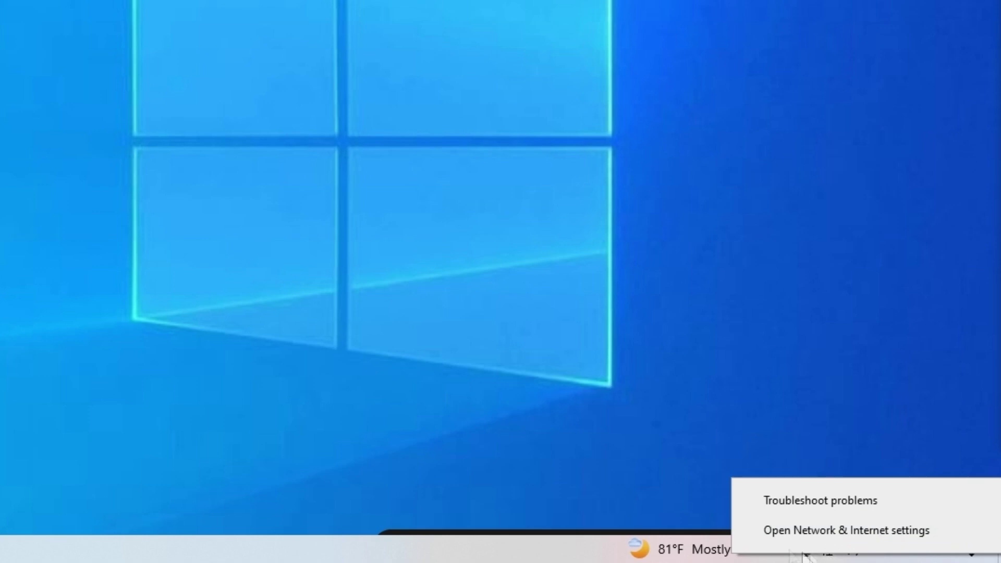
{"action": "left_click", "coordinate": [781, 531]}
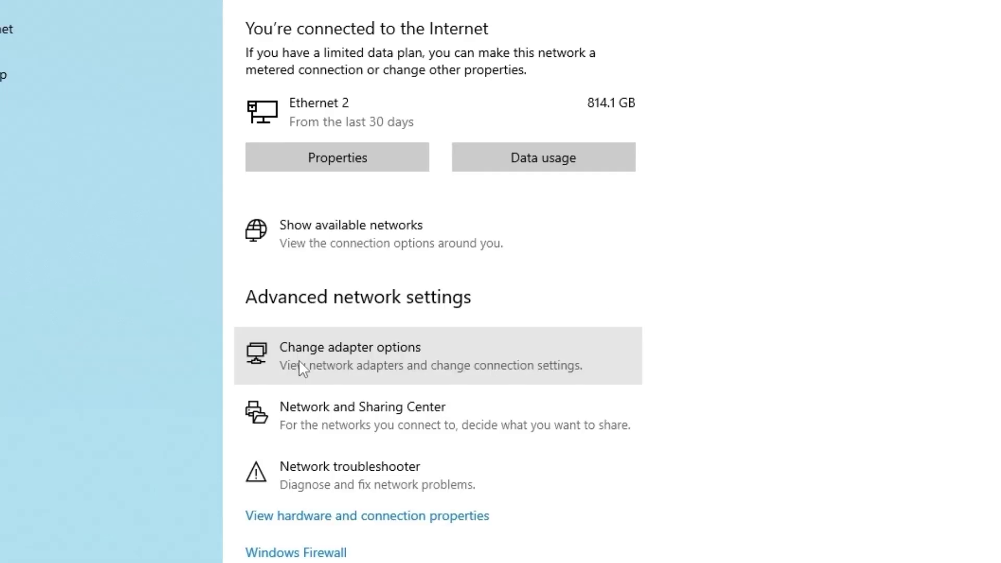
Step: Show the Network Connections list and bring up the Ethernet 2 adapter's context menu
{"action": "left_click", "coordinate": [300, 361]}
{"action": "left_click_drag", "start_coordinate": [332, 225], "coordinate": [573, 390]}
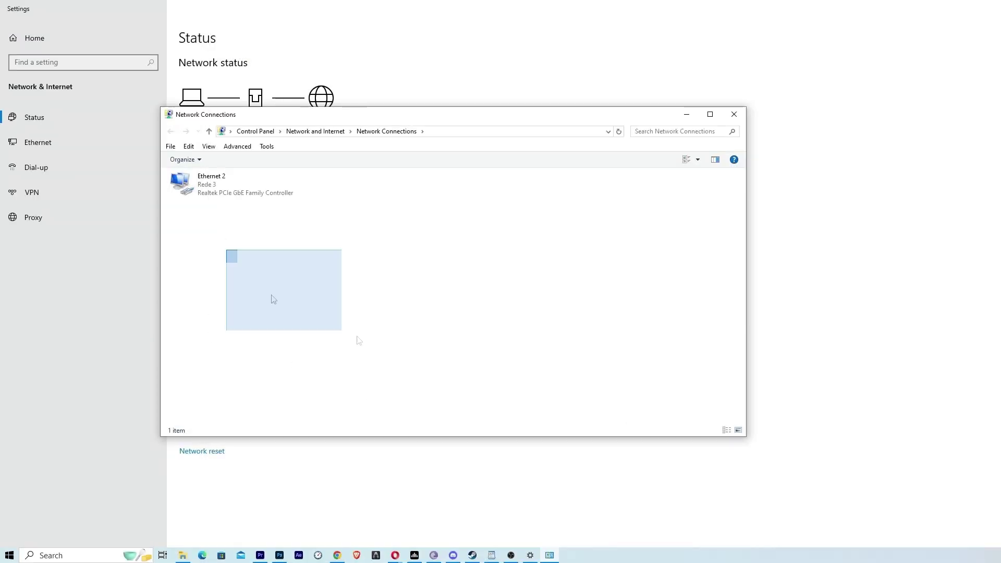
{"action": "left_click_drag", "start_coordinate": [358, 340], "coordinate": [638, 374]}
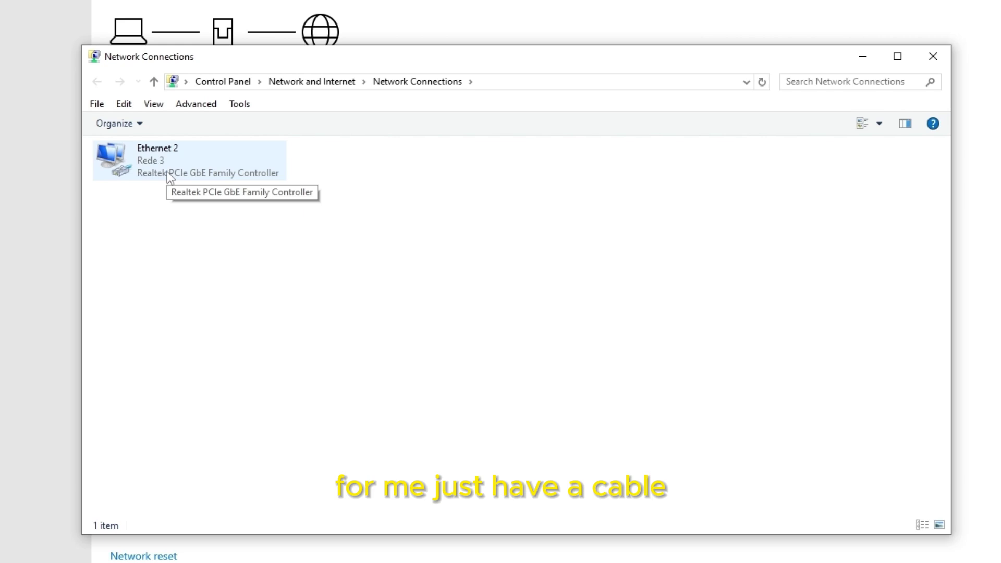
{"action": "right_click", "coordinate": [142, 159]}
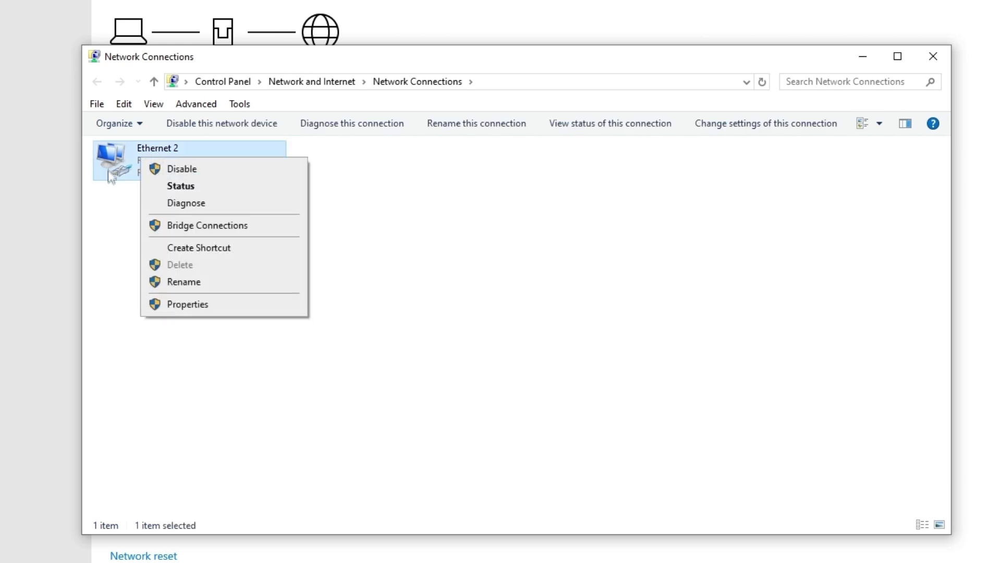
Step: Open Ethernet 2 properties, configure the Realtek PCIe GbE controller, and view its Advanced tab
{"action": "left_click", "coordinate": [215, 299]}
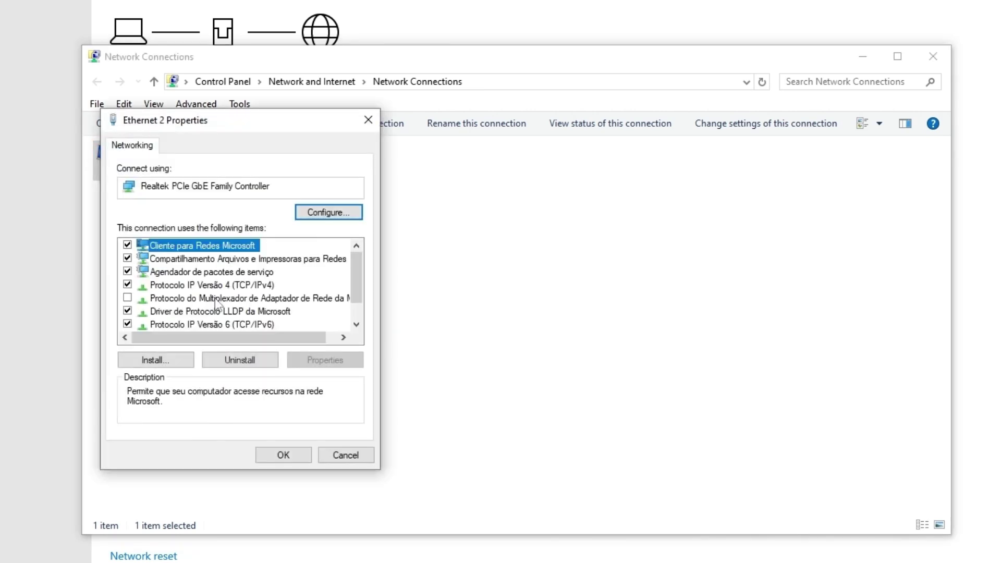
{"action": "left_click", "coordinate": [329, 213]}
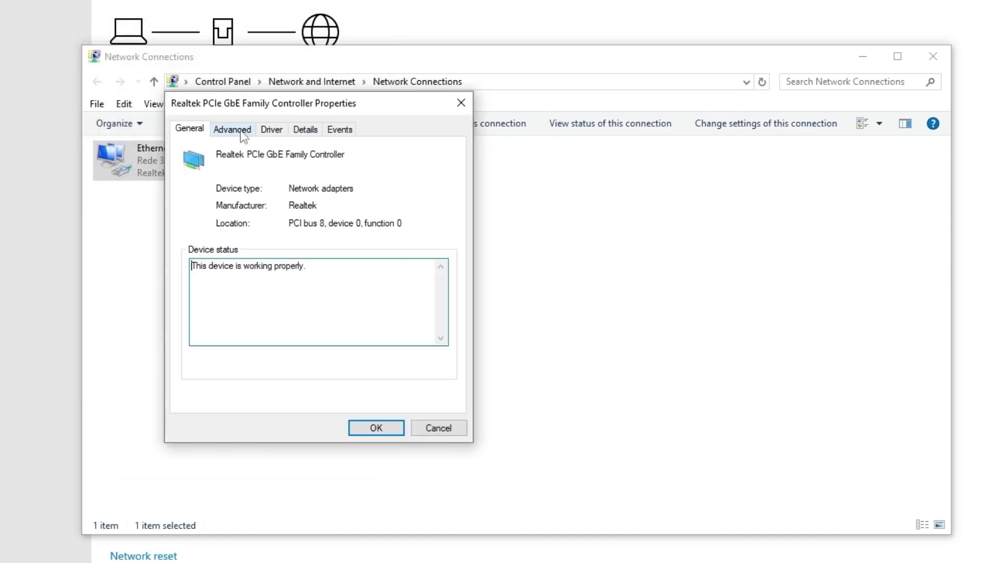
{"action": "left_click", "coordinate": [242, 133]}
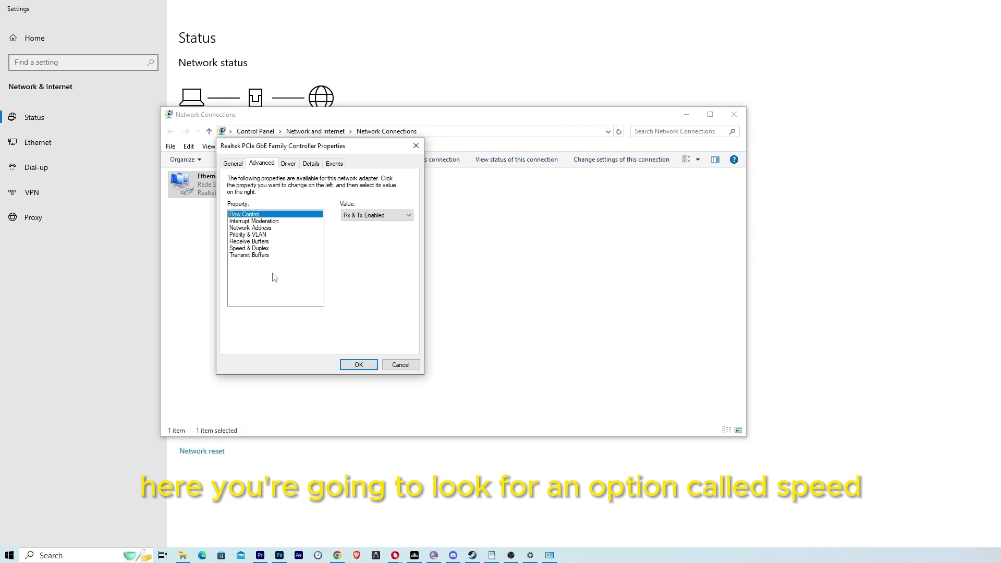
Step: Change the adapter's Speed & Duplex from Auto Negotiation to 10 Mbps Full Duplex
{"action": "left_click", "coordinate": [235, 249]}
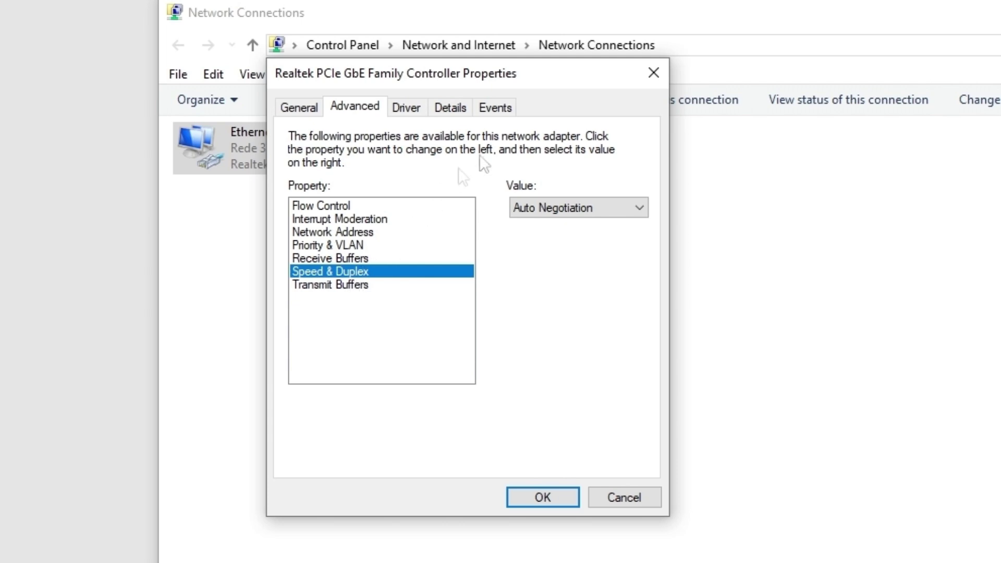
{"action": "left_click", "coordinate": [531, 212]}
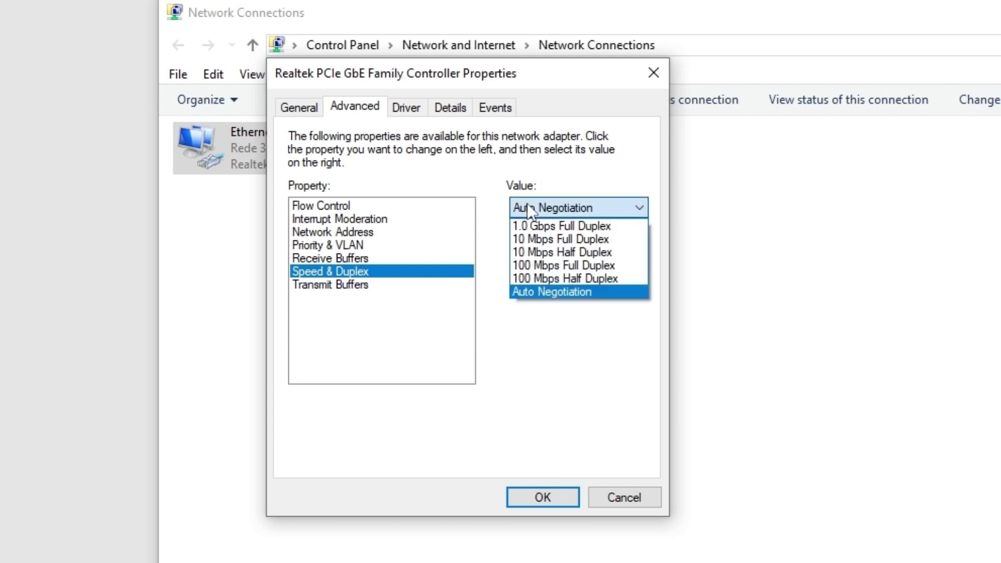
{"action": "left_click", "coordinate": [611, 243]}
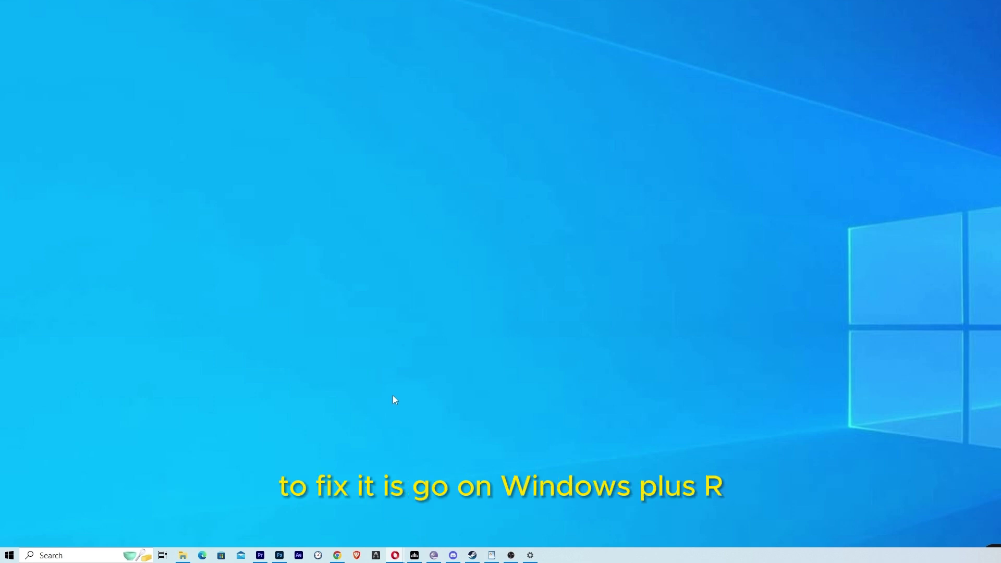
Step: Run gpedit.msc from the Run dialog to launch the Local Group Policy Editor
{"action": "key", "text": "super+r"}
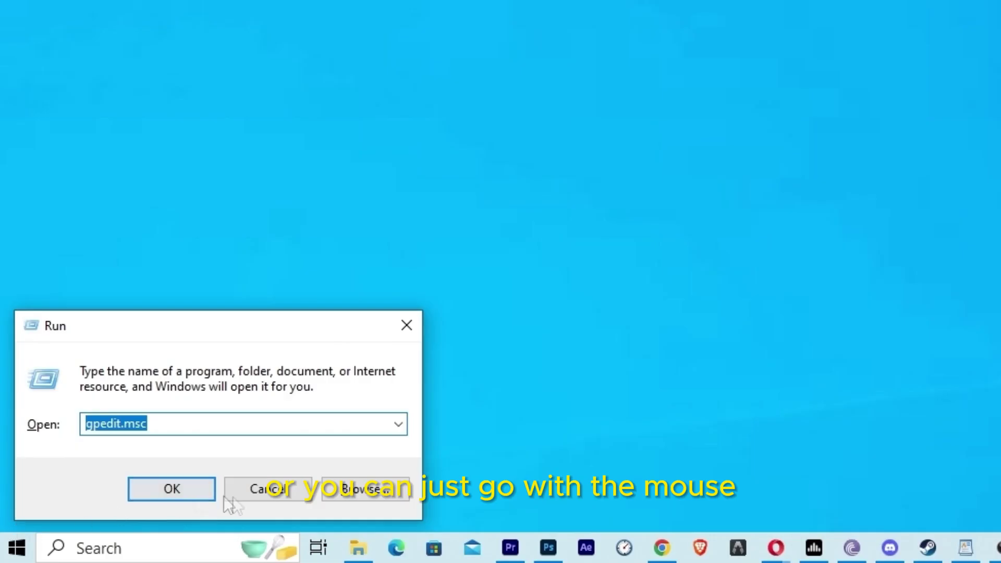
{"action": "key", "text": "Escape"}
{"action": "left_click", "coordinate": [15, 548]}
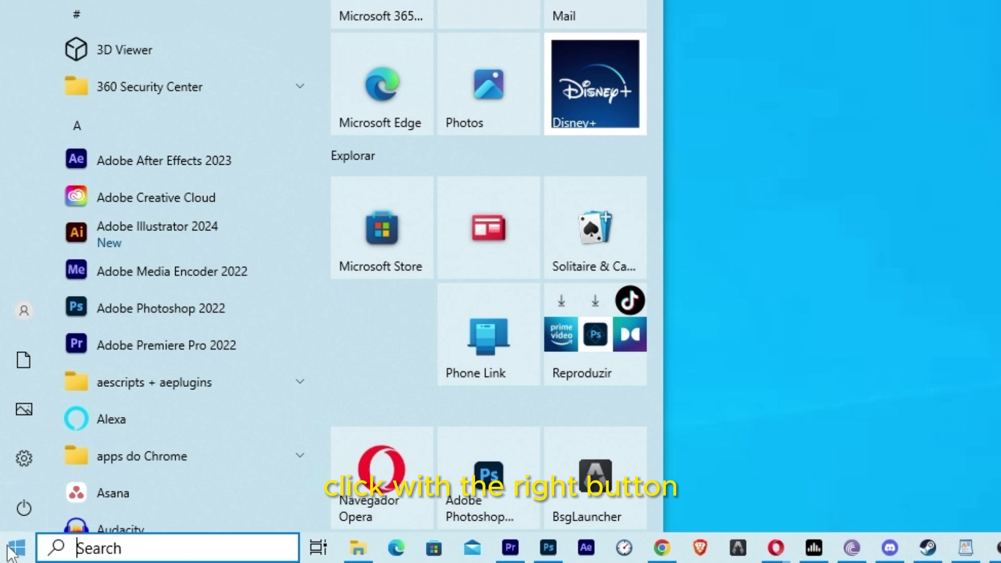
{"action": "right_click", "coordinate": [15, 551]}
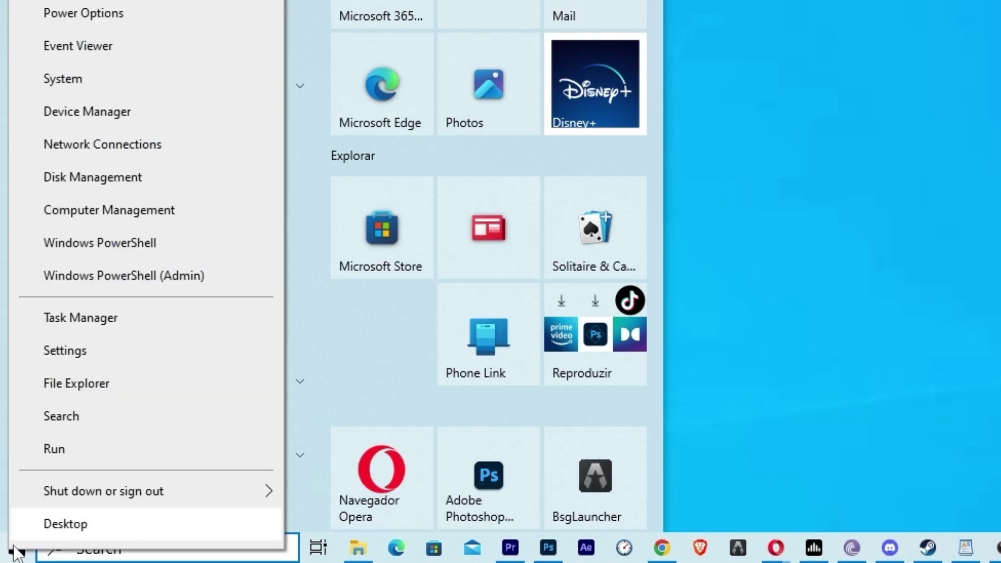
{"action": "left_click", "coordinate": [41, 449]}
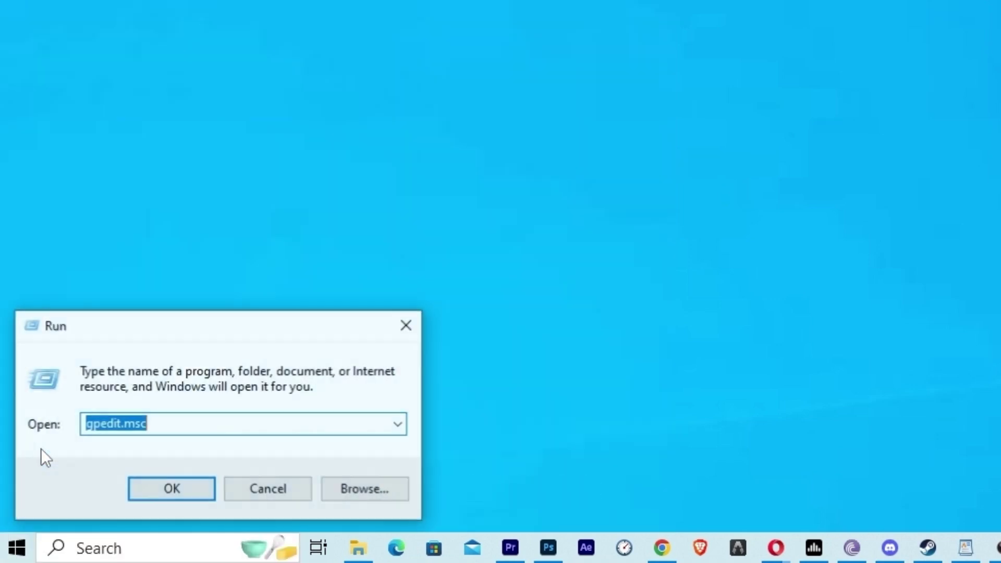
{"action": "left_click", "coordinate": [84, 427]}
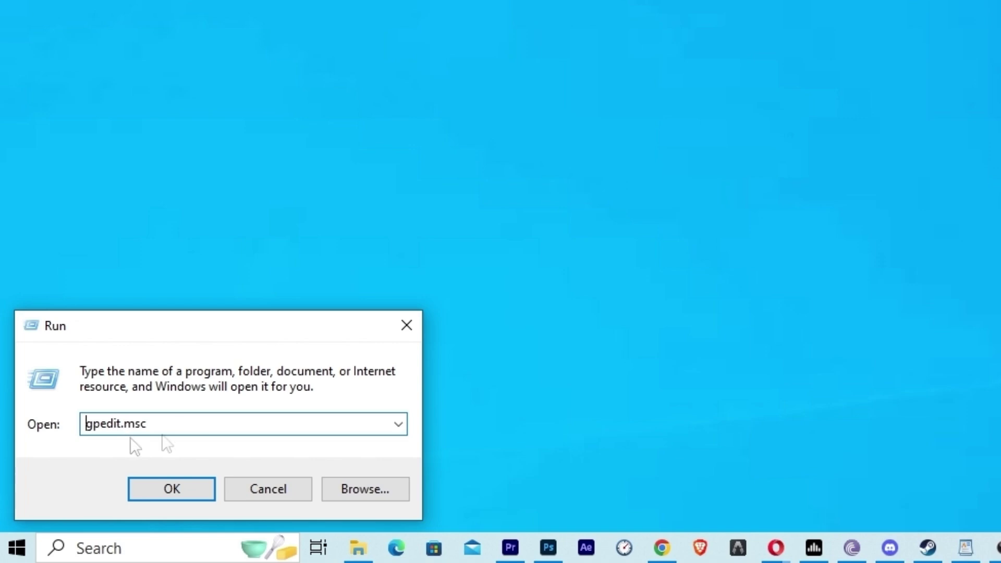
{"action": "left_click", "coordinate": [190, 487]}
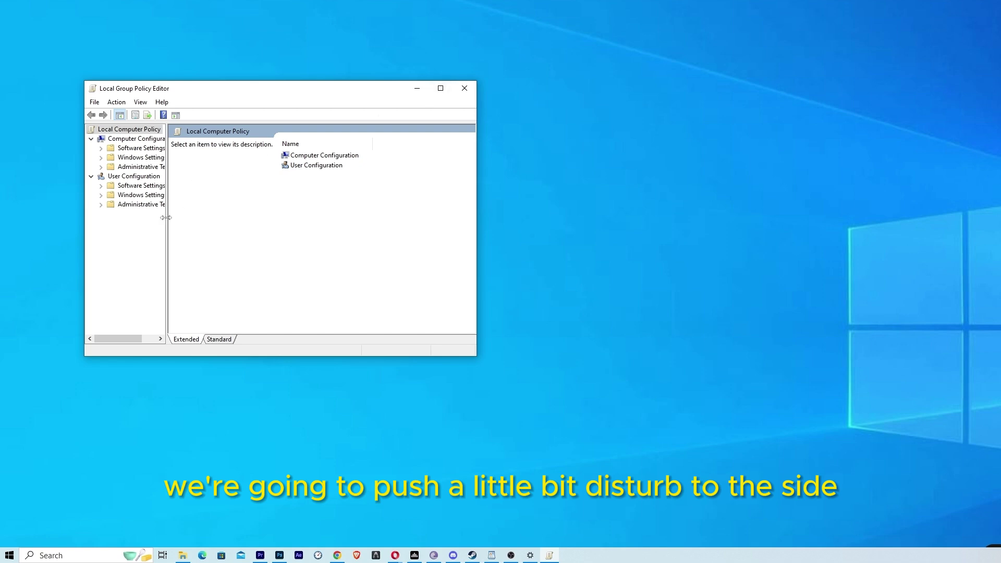
Step: Browse to Administrative Templates › Network › QoS Packet Scheduler and select Limit reservable bandwidth
{"action": "left_click_drag", "start_coordinate": [168, 217], "coordinate": [227, 222]}
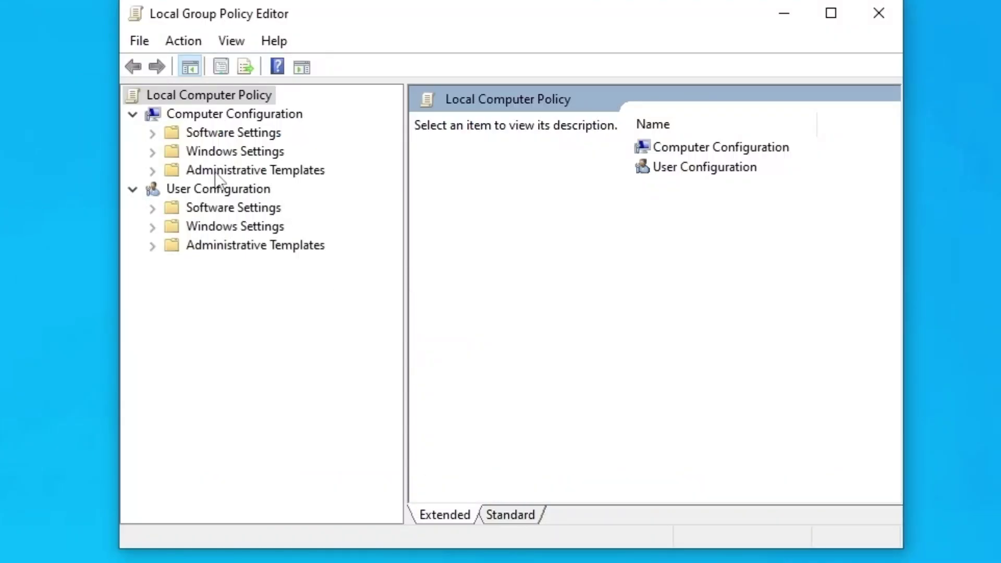
{"action": "double_click", "coordinate": [211, 171]}
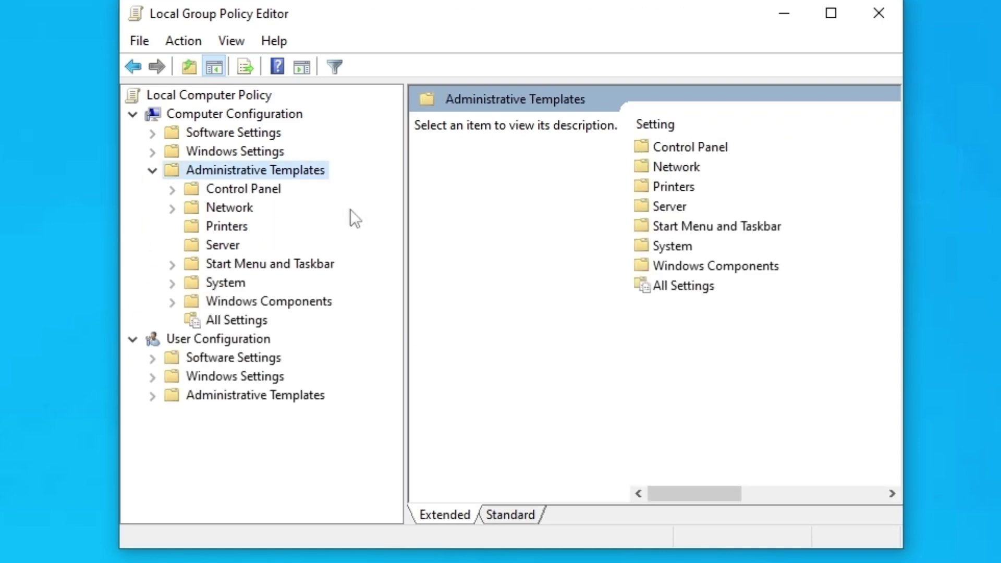
{"action": "double_click", "coordinate": [671, 172]}
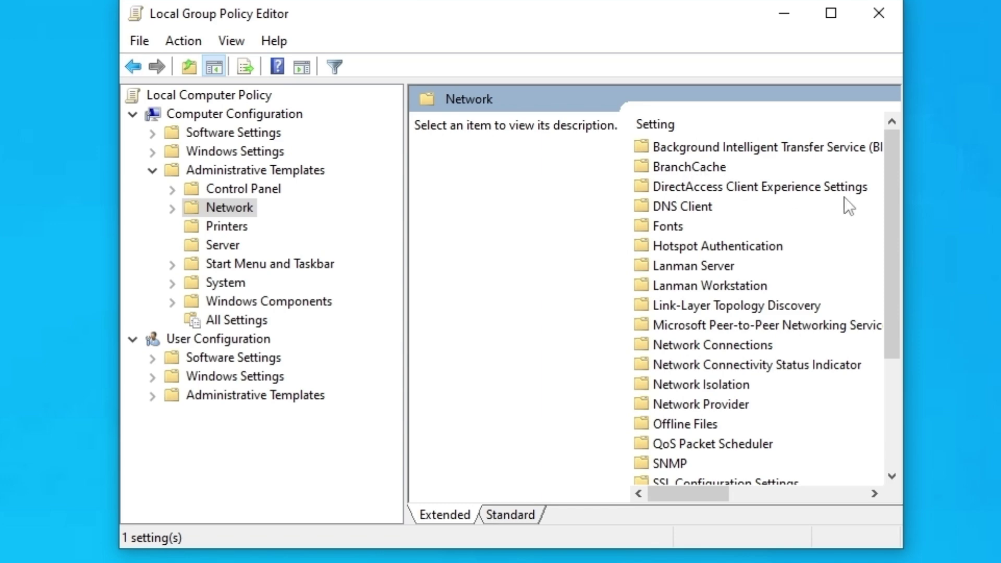
{"action": "scroll", "coordinate": [844, 202], "scroll_direction": "down", "scroll_amount": 2}
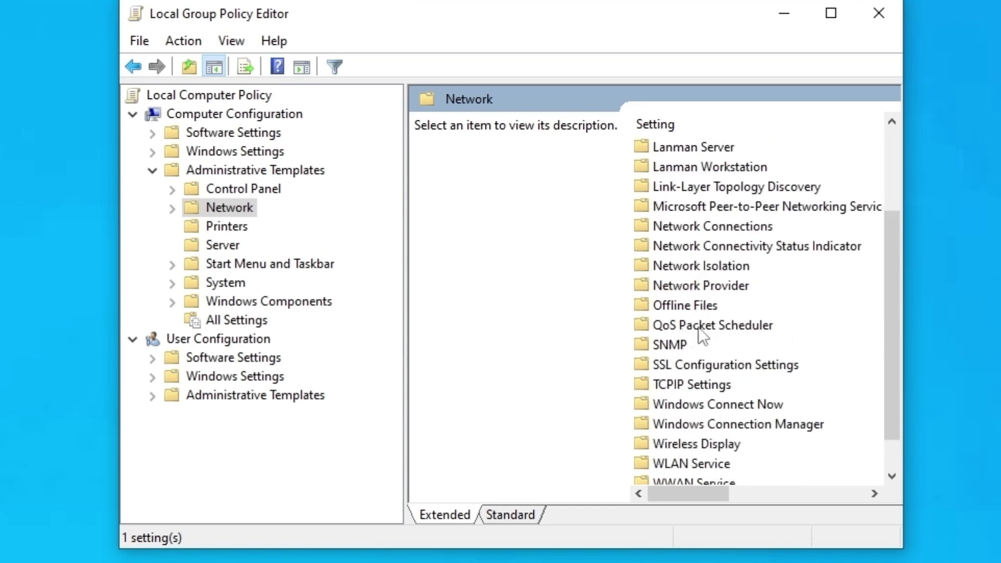
{"action": "double_click", "coordinate": [699, 327]}
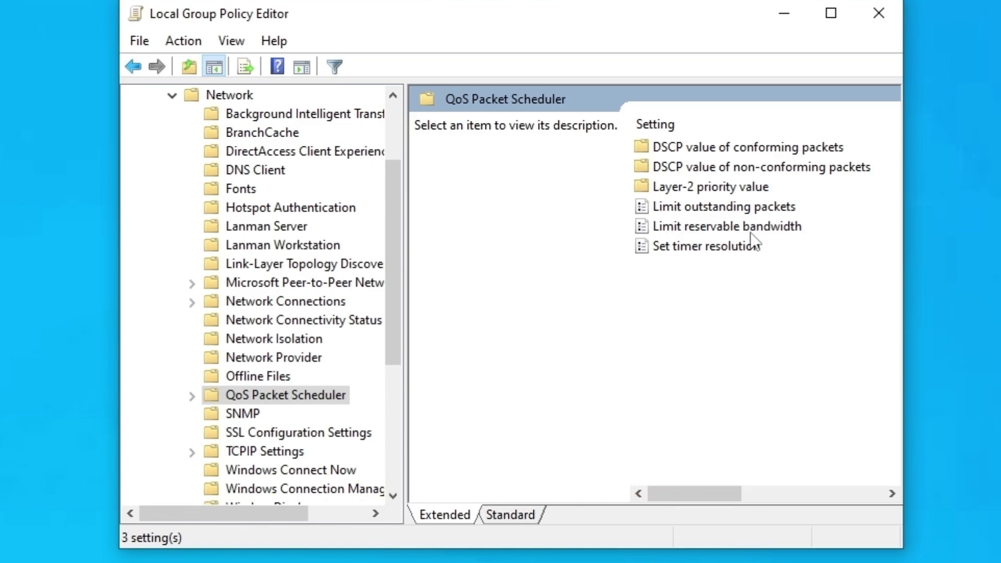
{"action": "left_click", "coordinate": [770, 233]}
Step: Open the Limit reservable bandwidth policy and set it to Enabled
{"action": "double_click", "coordinate": [771, 234]}
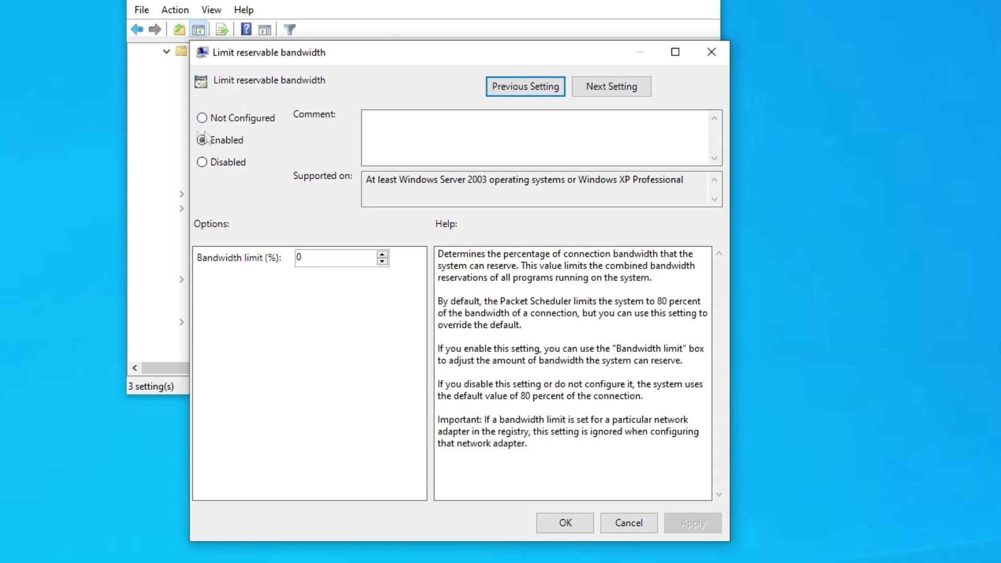
{"action": "left_click", "coordinate": [234, 123]}
{"action": "left_click", "coordinate": [221, 142]}
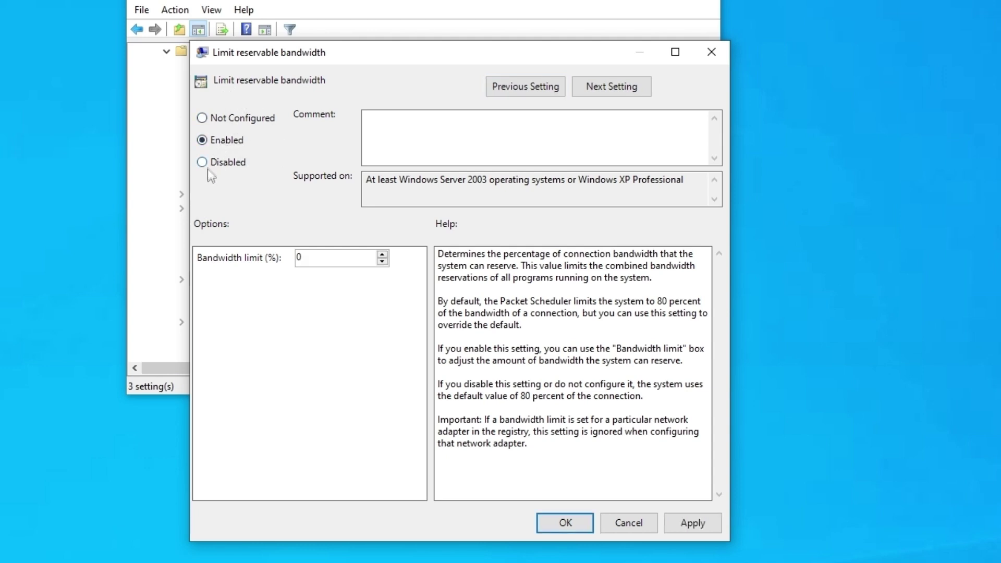
{"action": "left_click", "coordinate": [206, 162]}
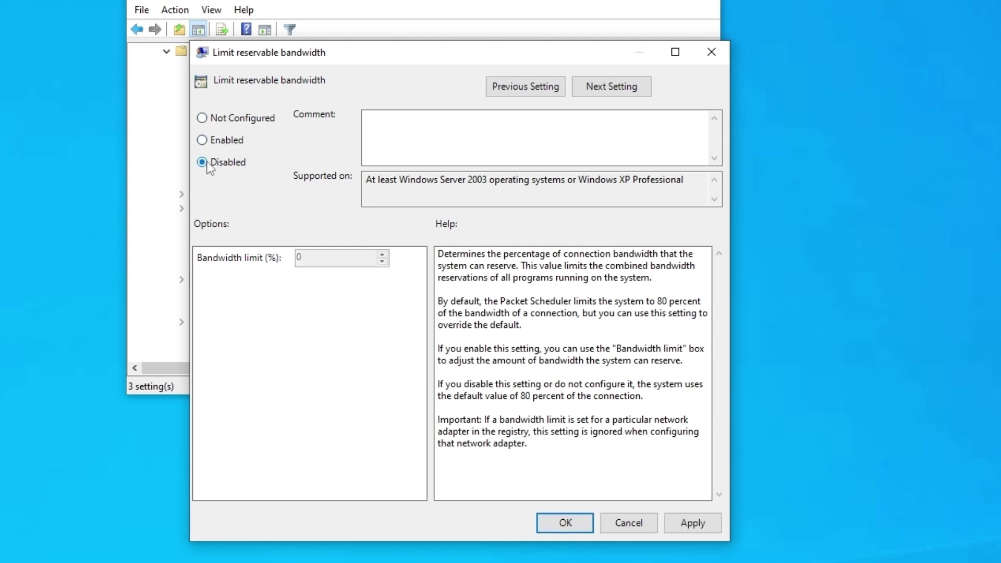
{"action": "left_click", "coordinate": [202, 124]}
{"action": "left_click", "coordinate": [203, 140]}
Step: Set the bandwidth limit to 0%, apply it, and close the policy window
{"action": "left_click", "coordinate": [312, 256]}
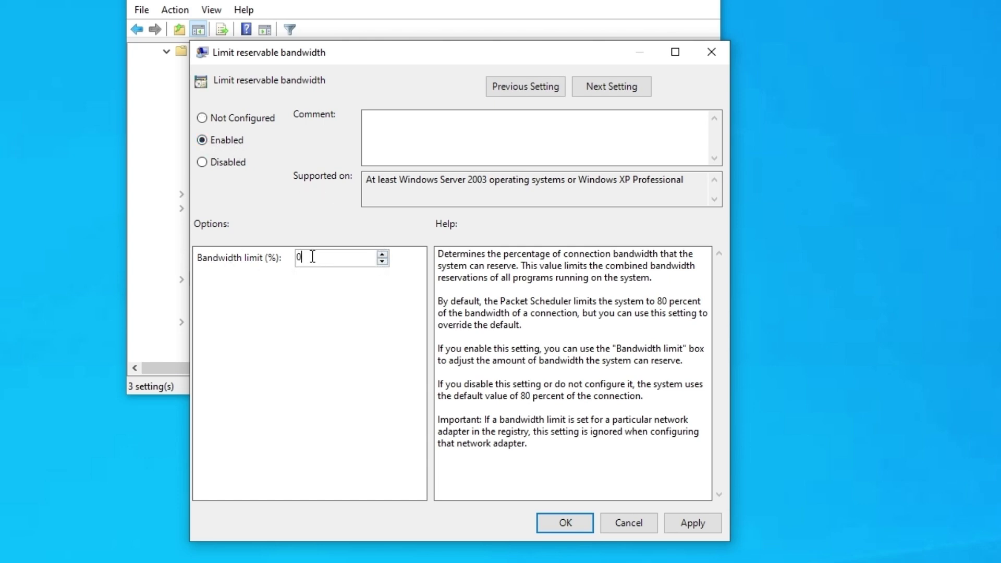
{"action": "key", "text": "BackSpace"}
{"action": "type", "text": "80"}
{"action": "type", "text": "0"}
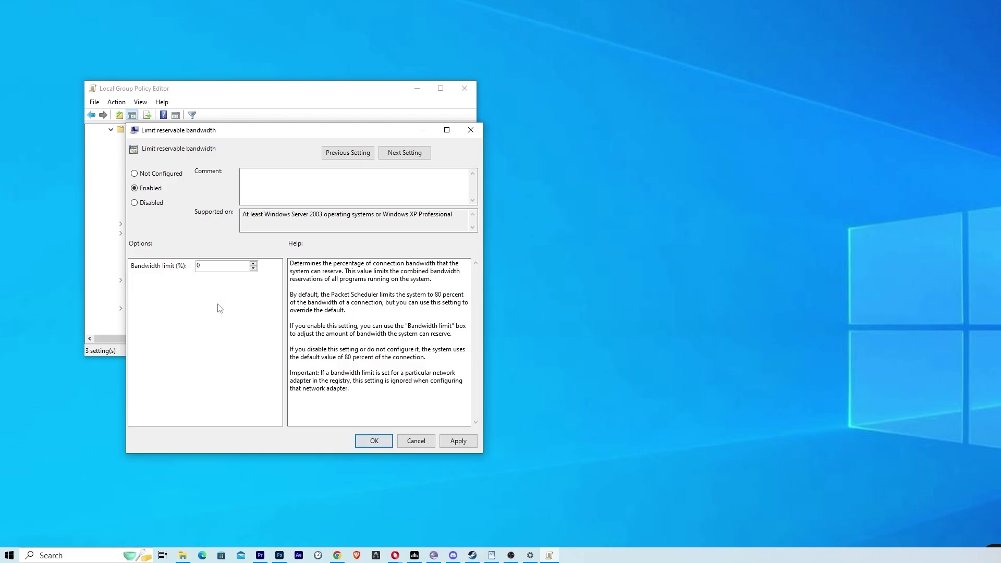
{"action": "left_click_drag", "start_coordinate": [223, 131], "coordinate": [575, 120]}
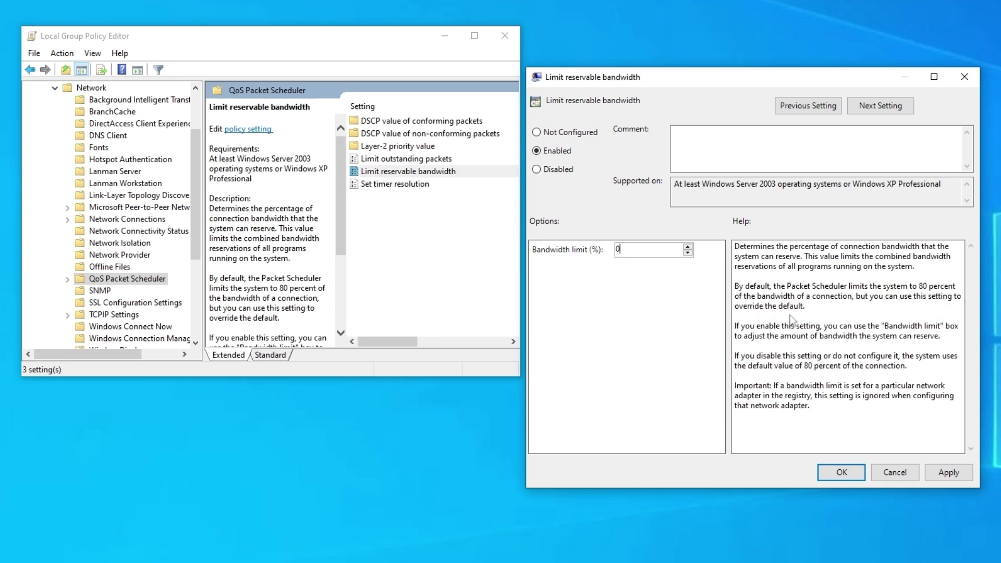
{"action": "double_click", "coordinate": [631, 251]}
{"action": "left_click", "coordinate": [957, 479]}
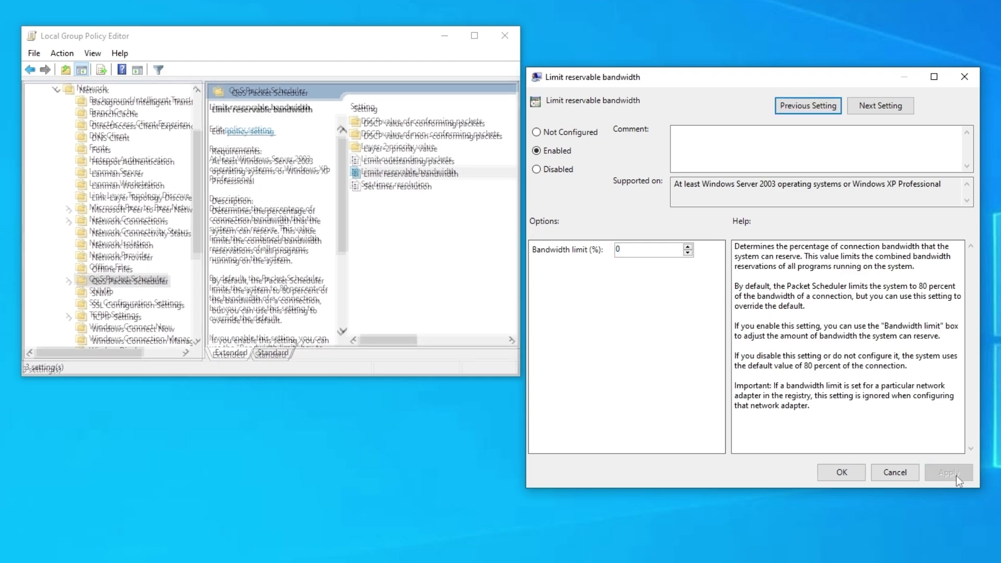
{"action": "left_click", "coordinate": [854, 475]}
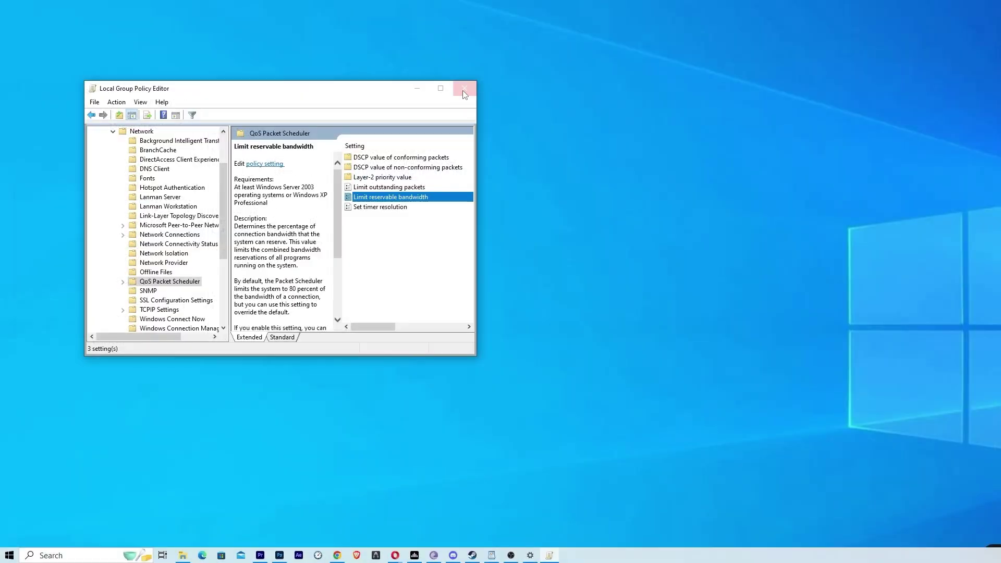
Step: Close the policy editor and toggle Delivery Optimization's downloads from other PCs on, then off
{"action": "left_click", "coordinate": [504, 35]}
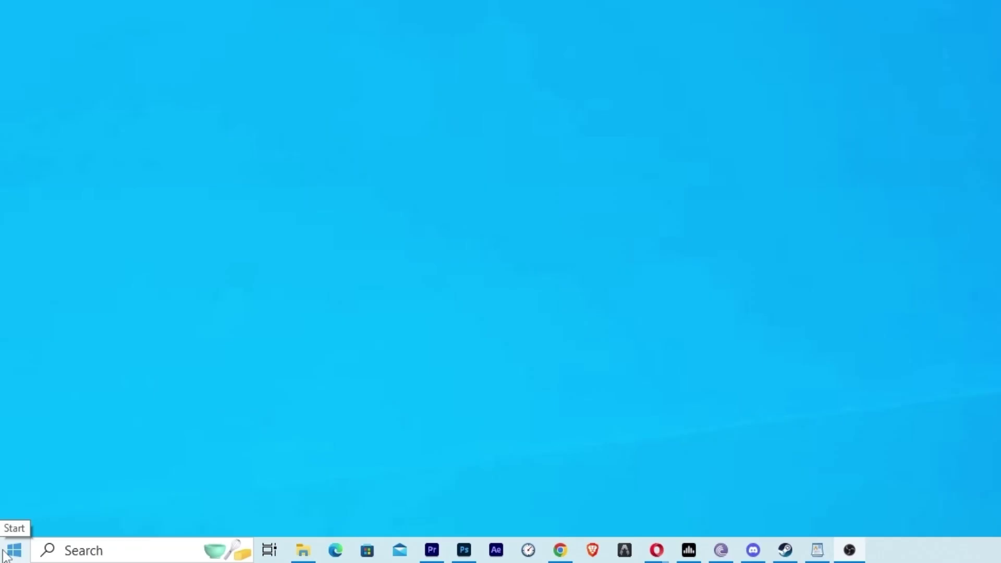
{"action": "left_click", "coordinate": [8, 554]}
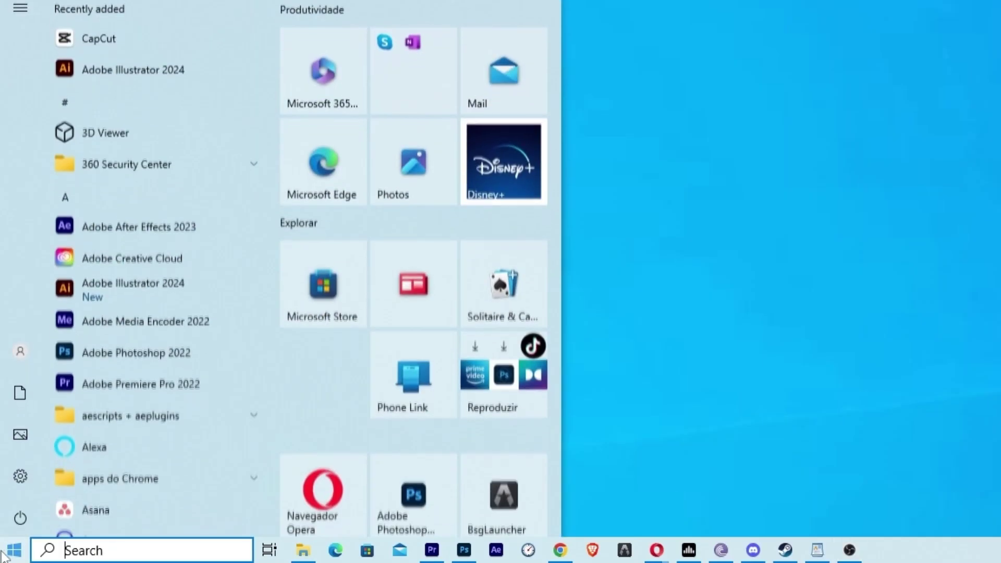
{"action": "left_click", "coordinate": [6, 484]}
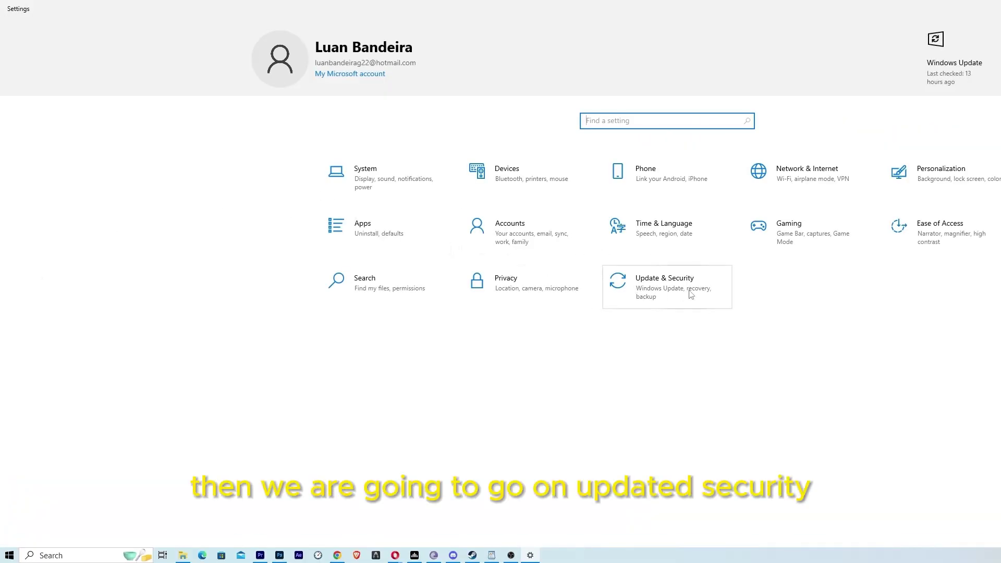
{"action": "left_click", "coordinate": [673, 297]}
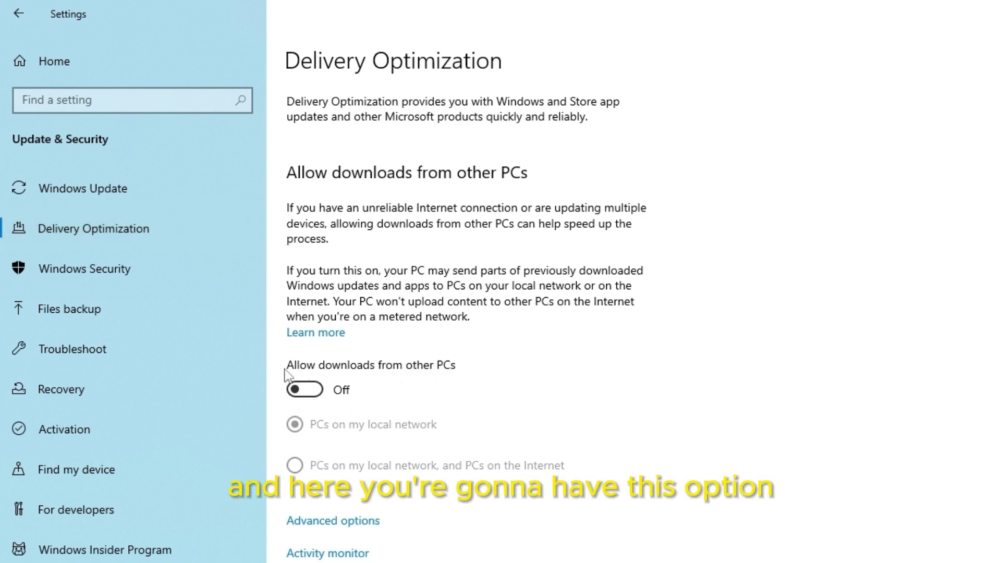
{"action": "left_click", "coordinate": [304, 391]}
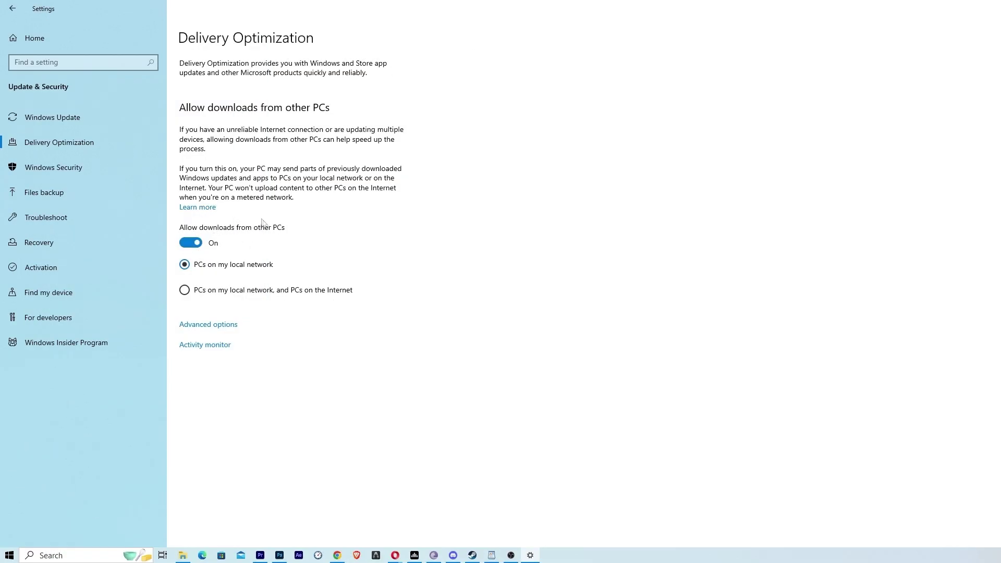
{"action": "left_click", "coordinate": [197, 243]}
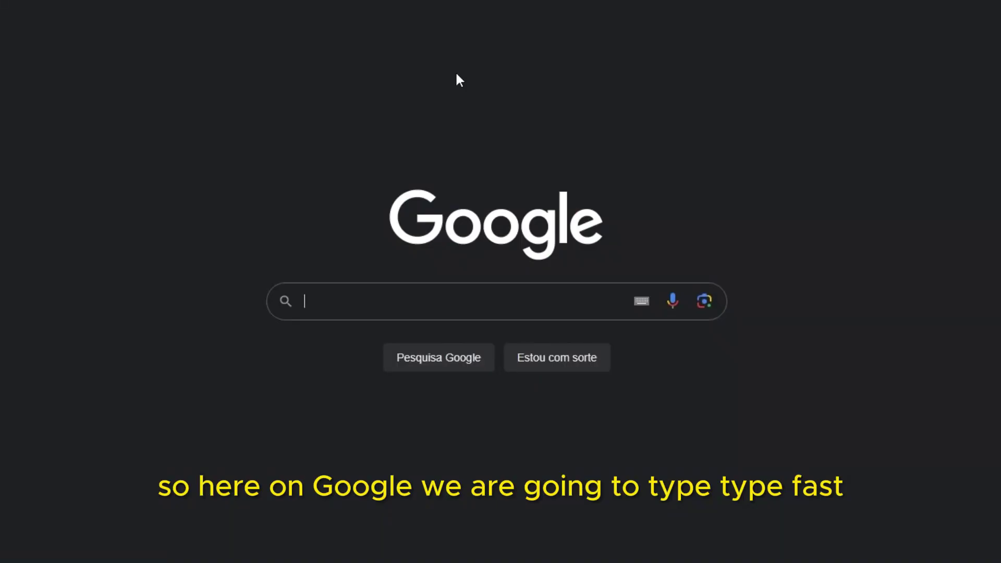
Step: Search Google for 'fast' and run the FAST speed test, which reports 94 Mbps
{"action": "type", "text": "fast"}
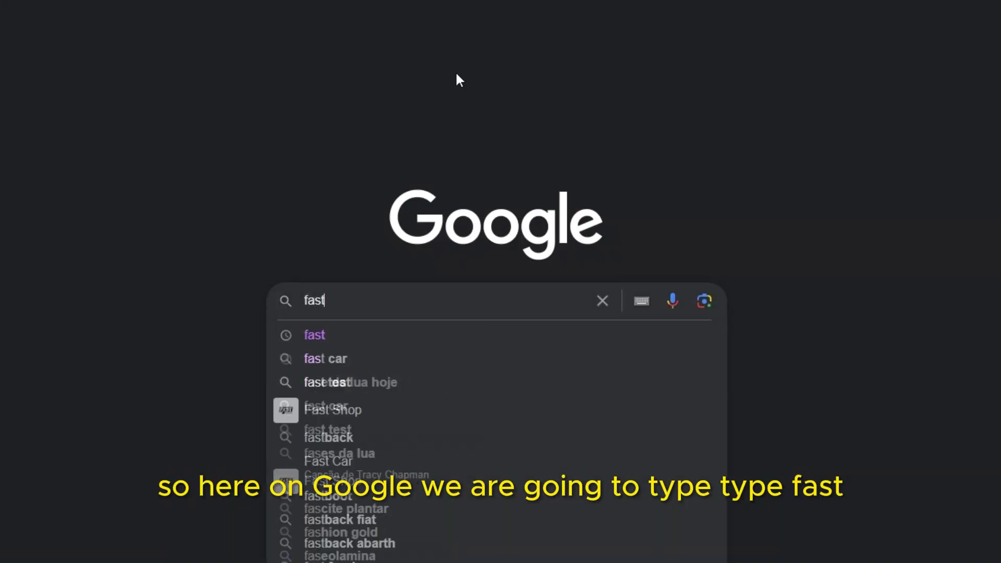
{"action": "key", "text": "Return"}
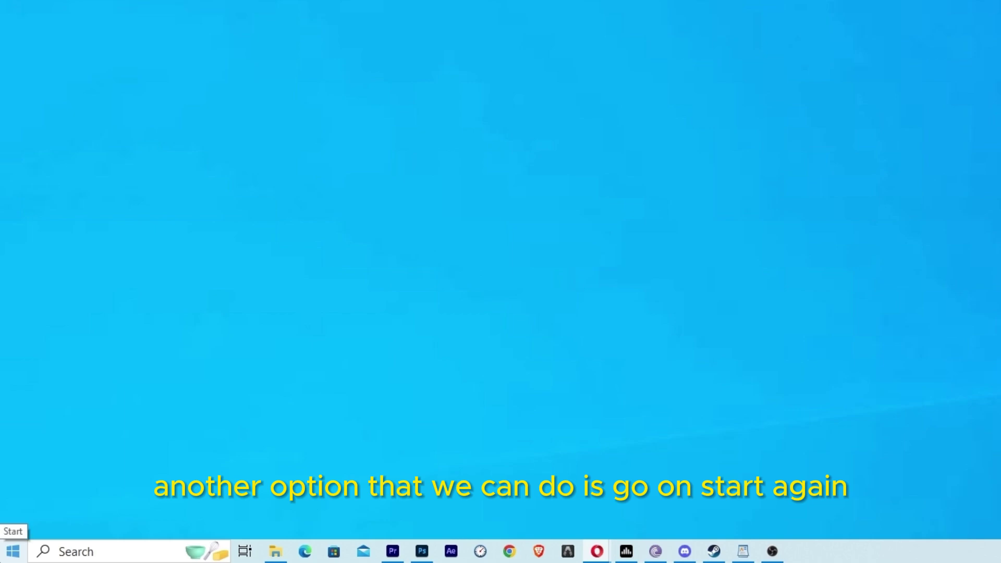
Step: In Device Manager, select Ports (COM & LPT) and start the Add legacy hardware wizard
{"action": "left_click", "coordinate": [13, 551]}
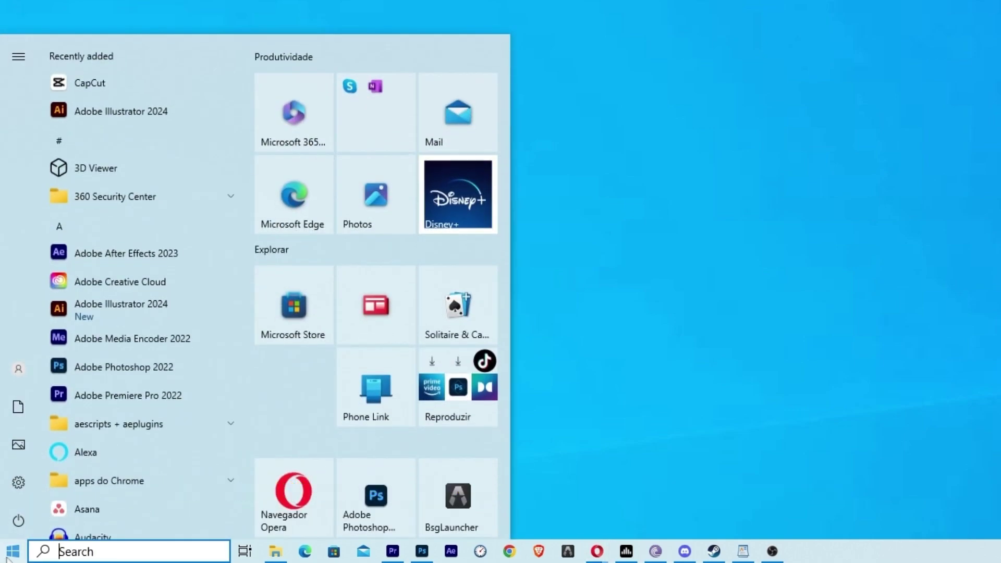
{"action": "right_click", "coordinate": [12, 552]}
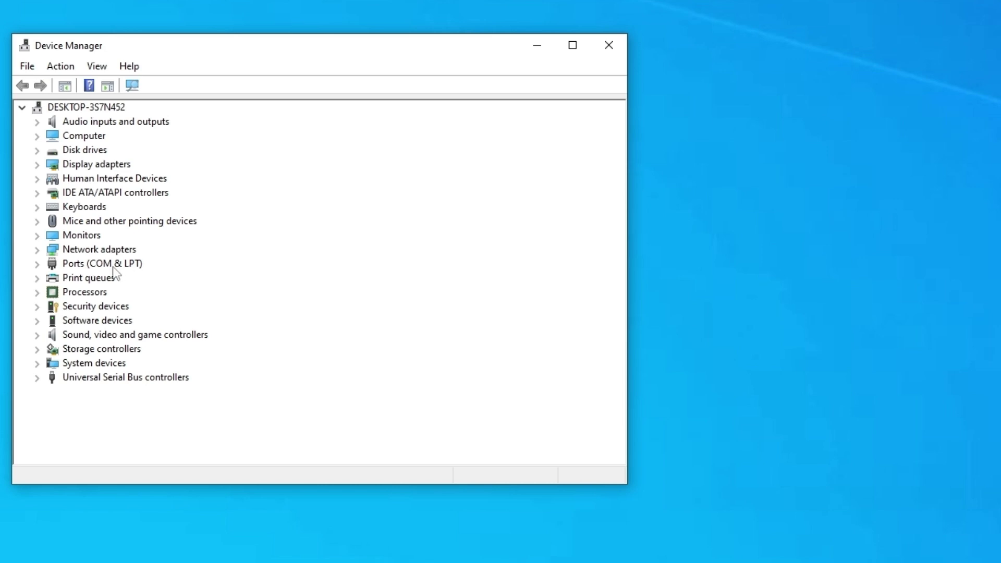
{"action": "left_click", "coordinate": [139, 266]}
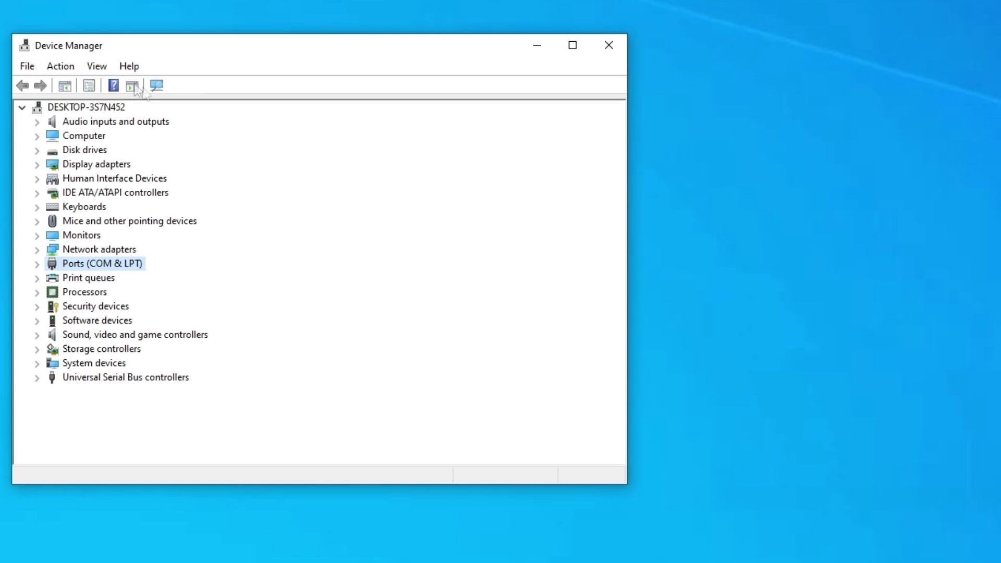
{"action": "left_click", "coordinate": [65, 69]}
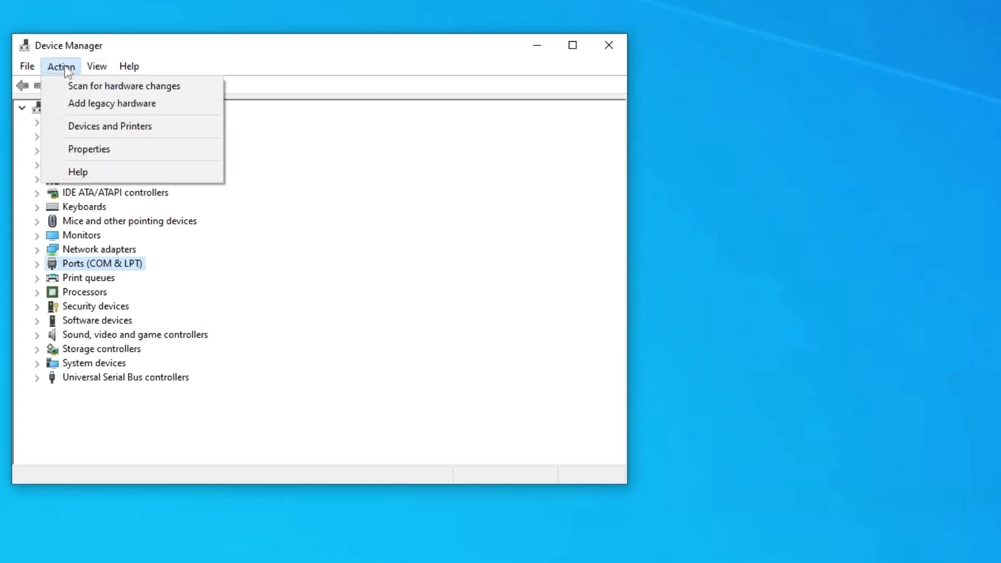
{"action": "left_click", "coordinate": [63, 104]}
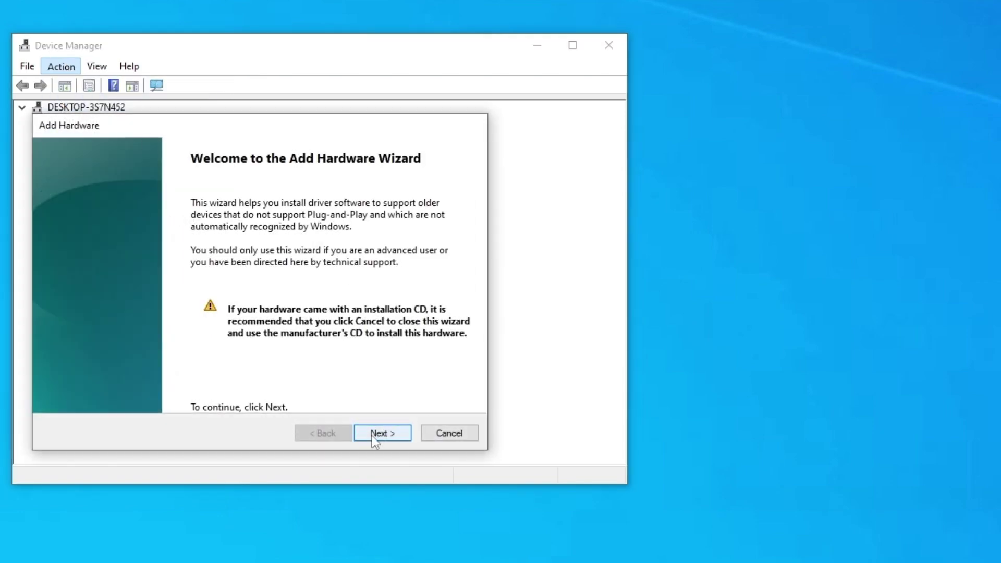
Step: Step through the Add Hardware wizard, pick Ports (COM & LPT) and the standard Communications Port model, and close it
{"action": "left_click", "coordinate": [372, 435]}
{"action": "left_click", "coordinate": [372, 437]}
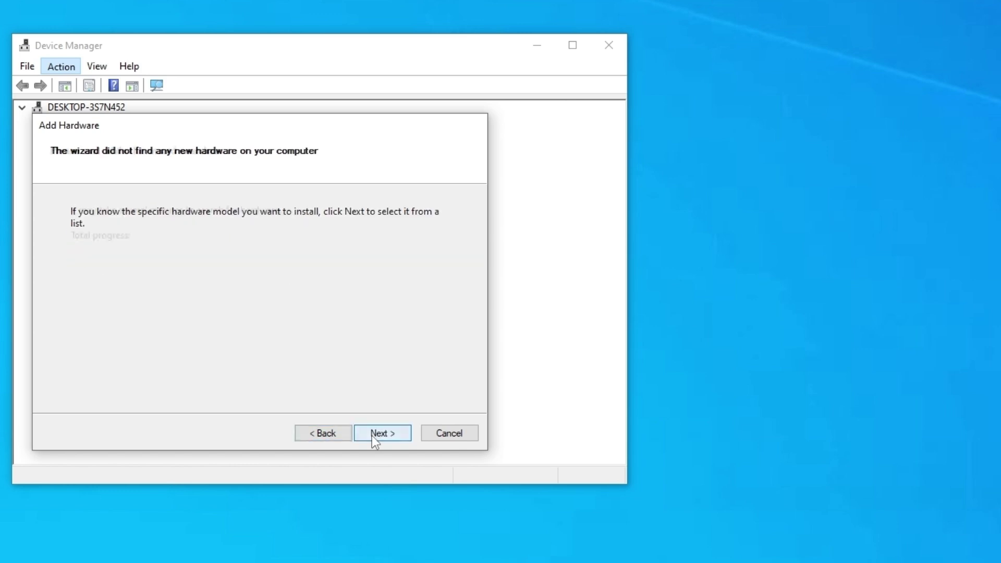
{"action": "left_click", "coordinate": [372, 437]}
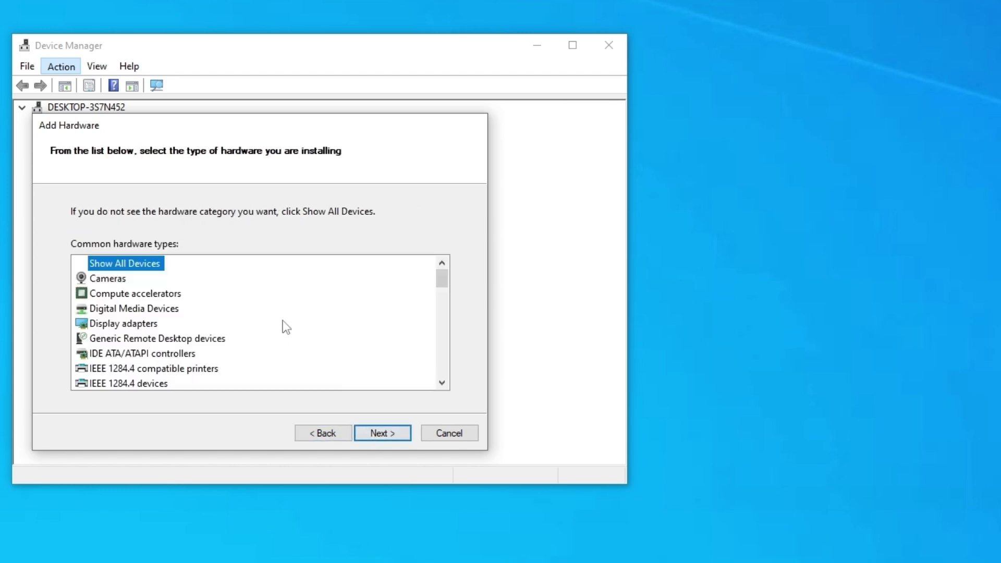
{"action": "left_click_drag", "start_coordinate": [443, 282], "coordinate": [466, 332]}
{"action": "left_click", "coordinate": [154, 278]}
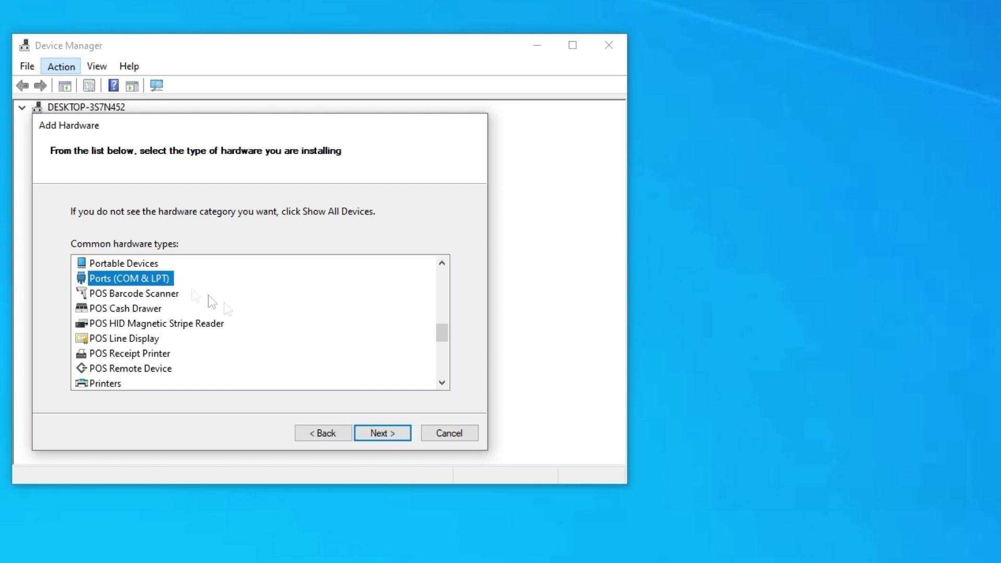
{"action": "left_click", "coordinate": [395, 432]}
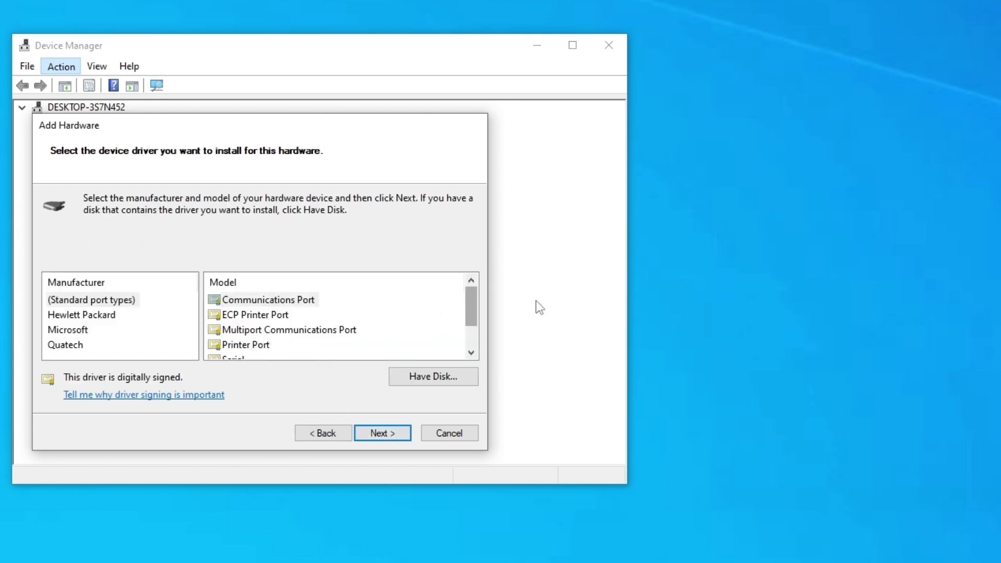
{"action": "left_click", "coordinate": [241, 302]}
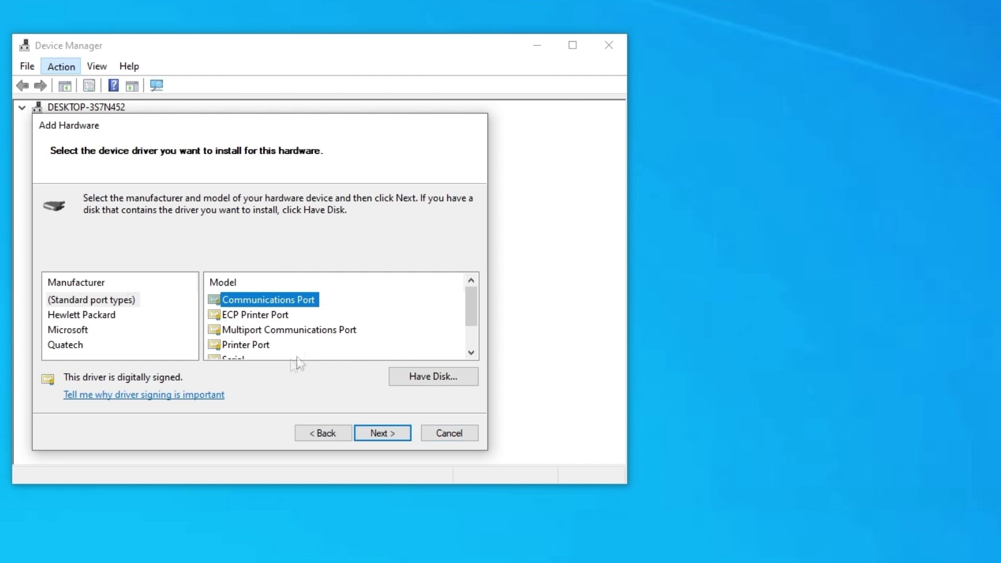
{"action": "left_click", "coordinate": [470, 437]}
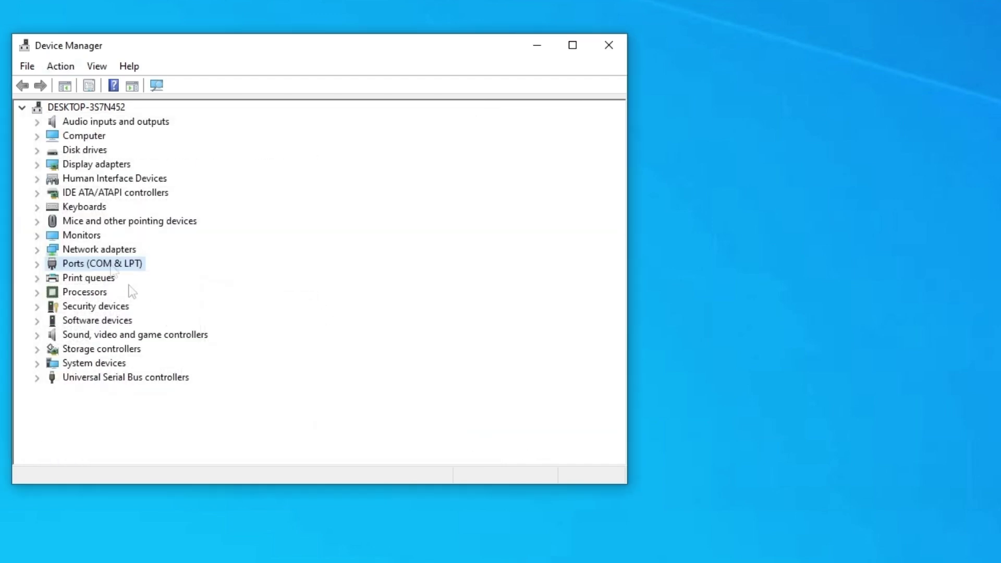
Step: In COM1's port settings, change Bits per second from 9600 to 128000
{"action": "left_click", "coordinate": [37, 263]}
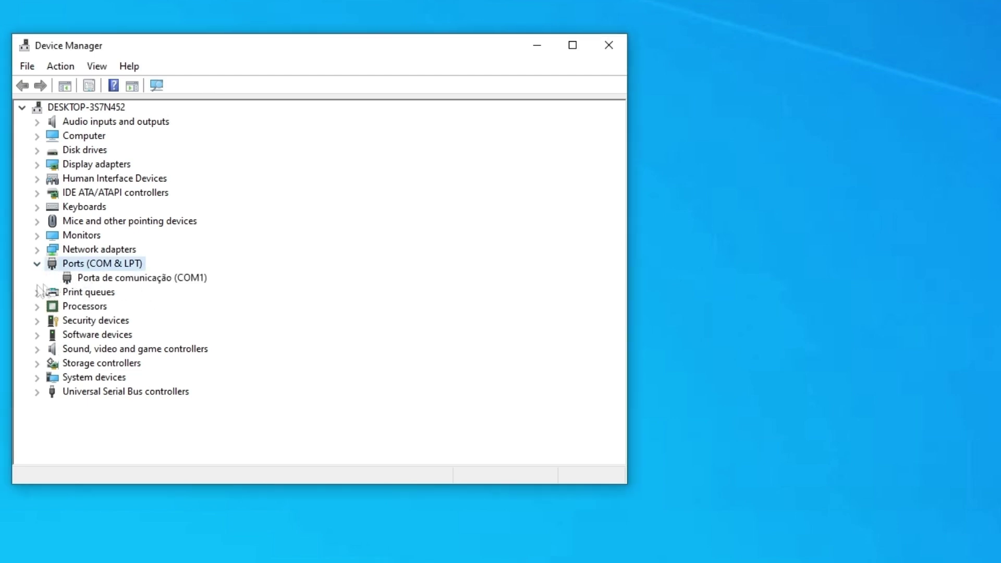
{"action": "double_click", "coordinate": [96, 281]}
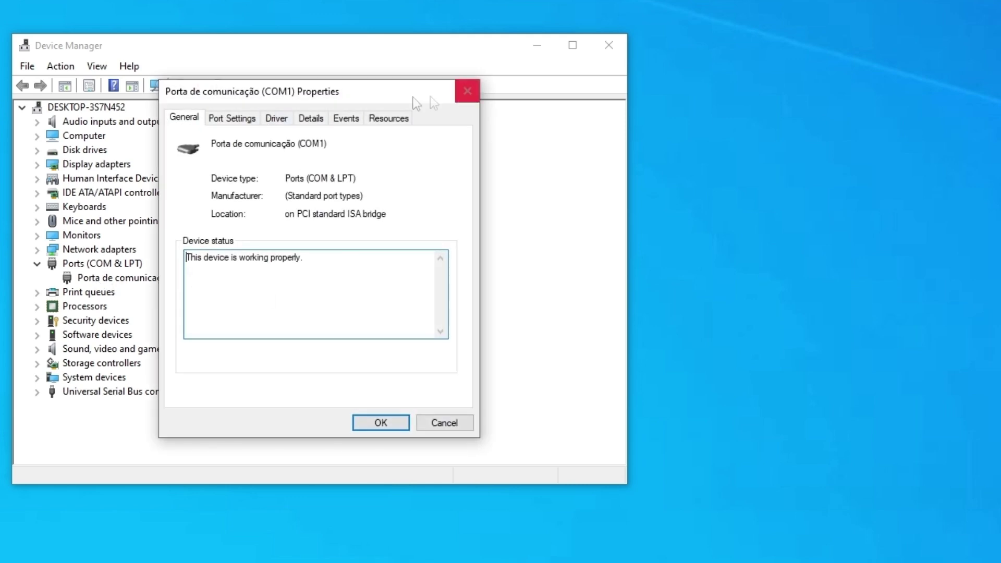
{"action": "left_click", "coordinate": [240, 119]}
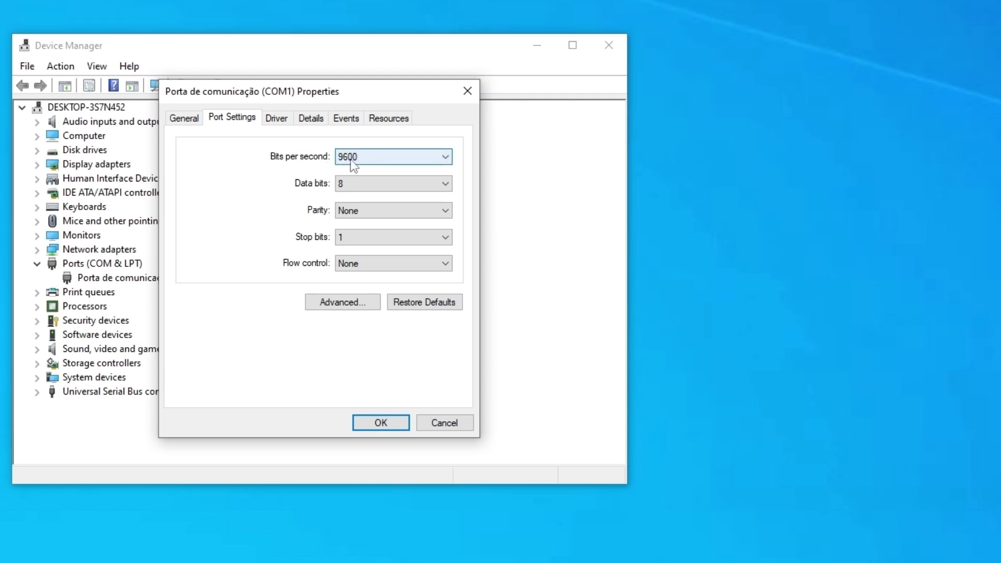
{"action": "left_click", "coordinate": [415, 156]}
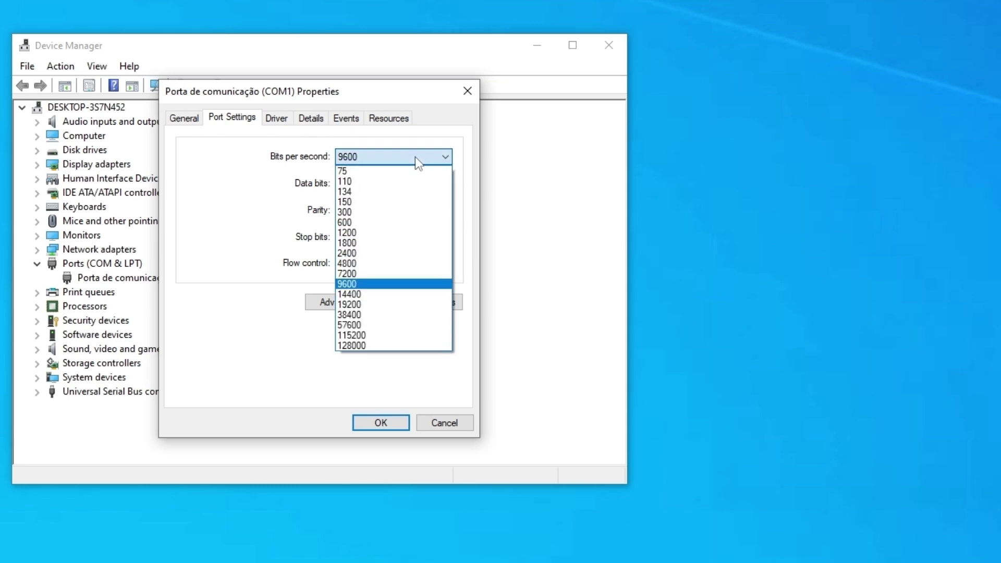
{"action": "left_click", "coordinate": [412, 346]}
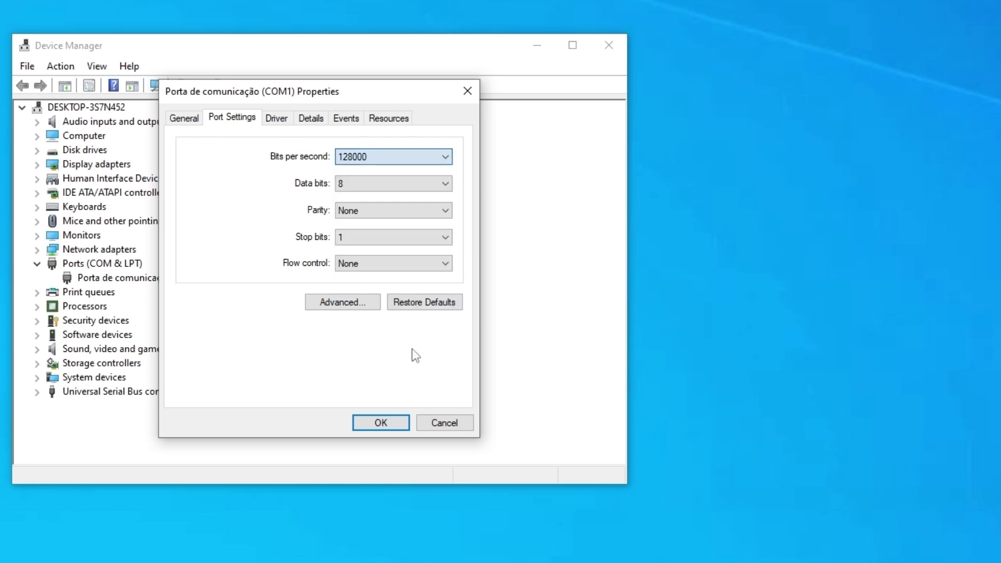